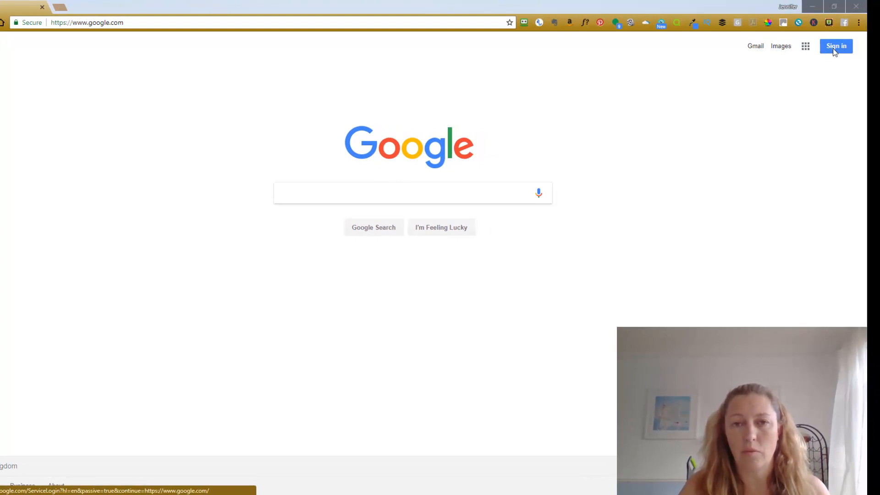
Step: Go from the Google homepage to the Google sign-in page
{"action": "left_click", "coordinate": [834, 48]}
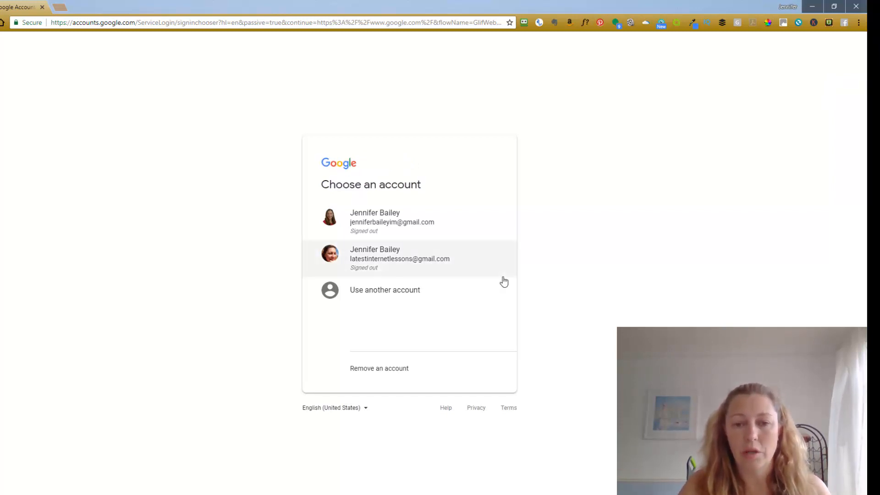
Step: Bypass the two saved accounts and open the new Google Account sign-up form
{"action": "left_click", "coordinate": [408, 293]}
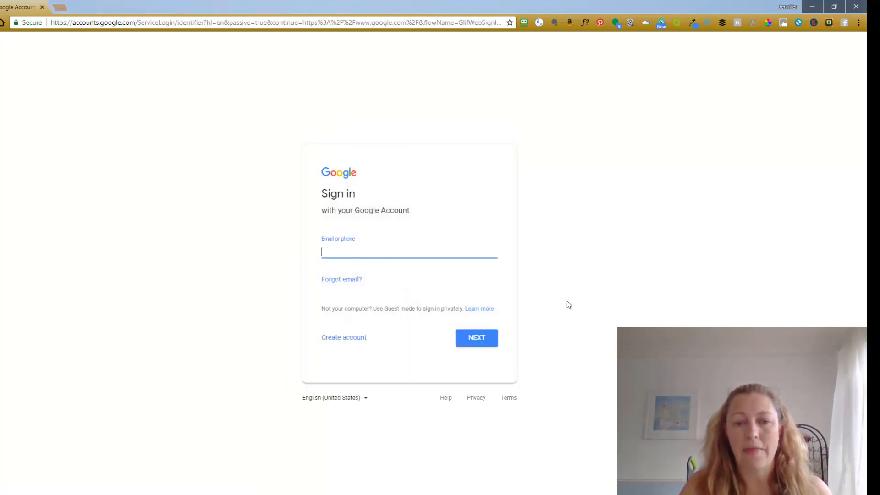
{"action": "left_click", "coordinate": [345, 338]}
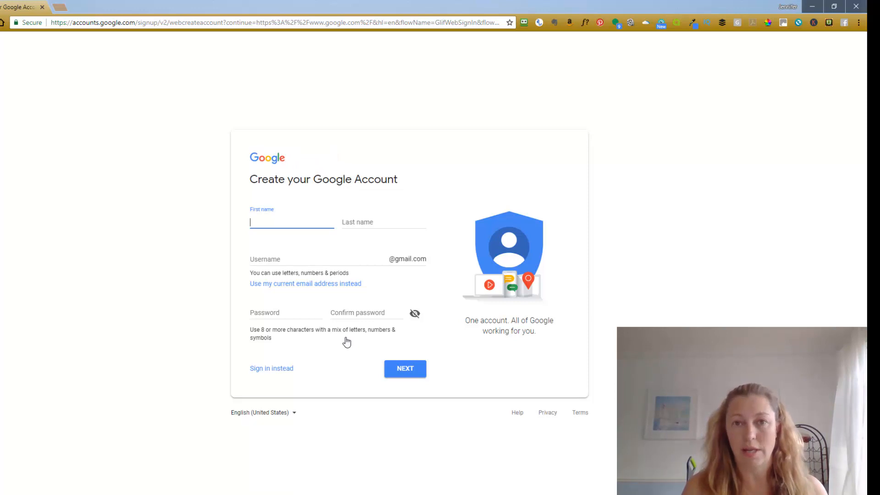
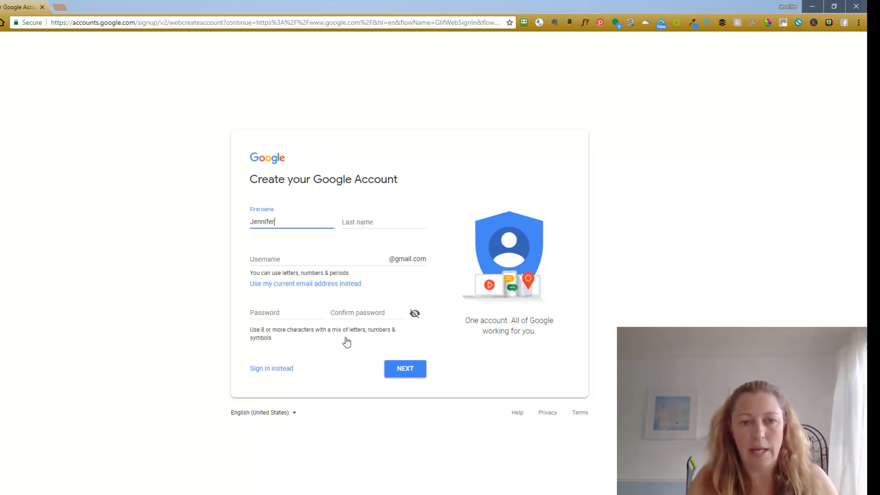
Step: Enter the account holder's first and last name and the desired Gmail username, correcting a typo
{"action": "key", "text": "Tab"}
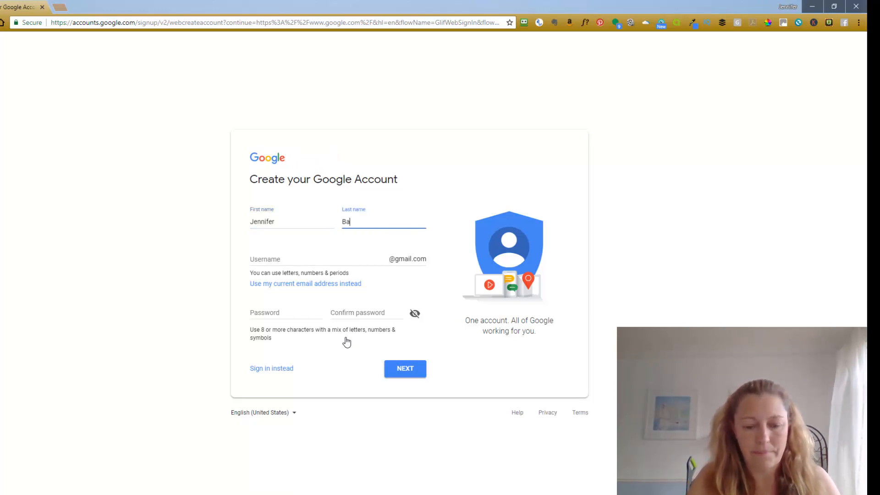
{"action": "left_click", "coordinate": [278, 258]}
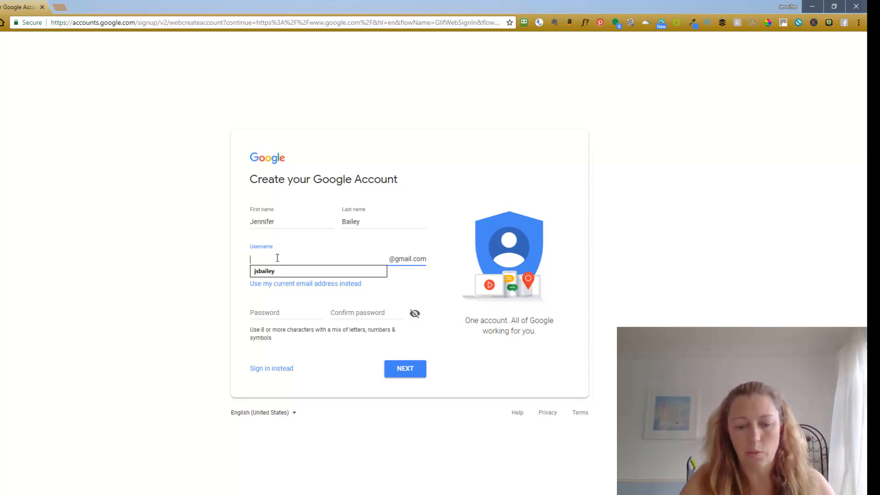
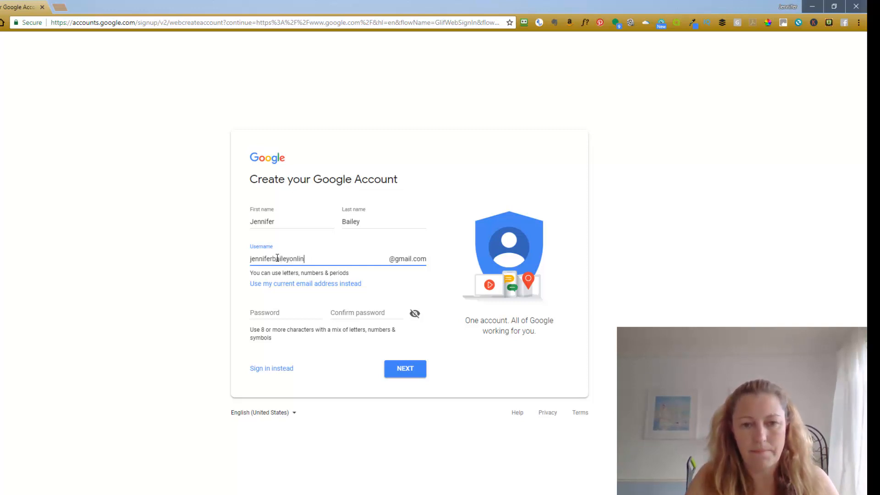
{"action": "left_click", "coordinate": [391, 281]}
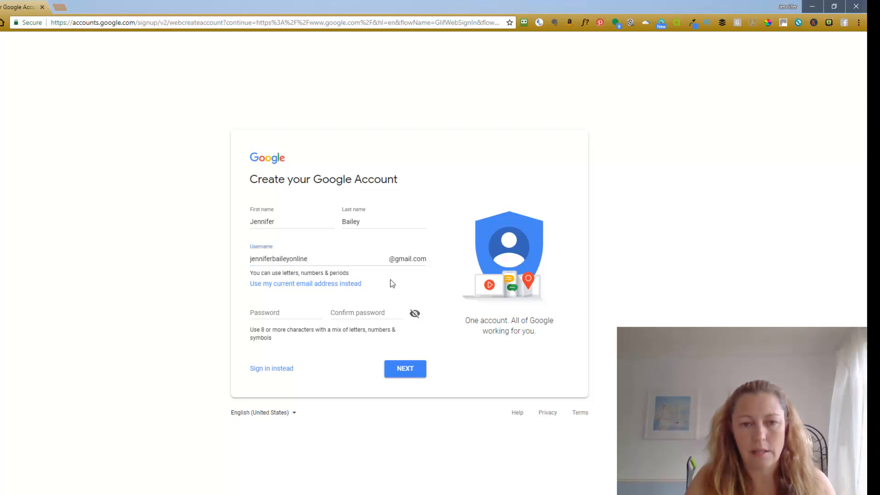
{"action": "left_click", "coordinate": [284, 312]}
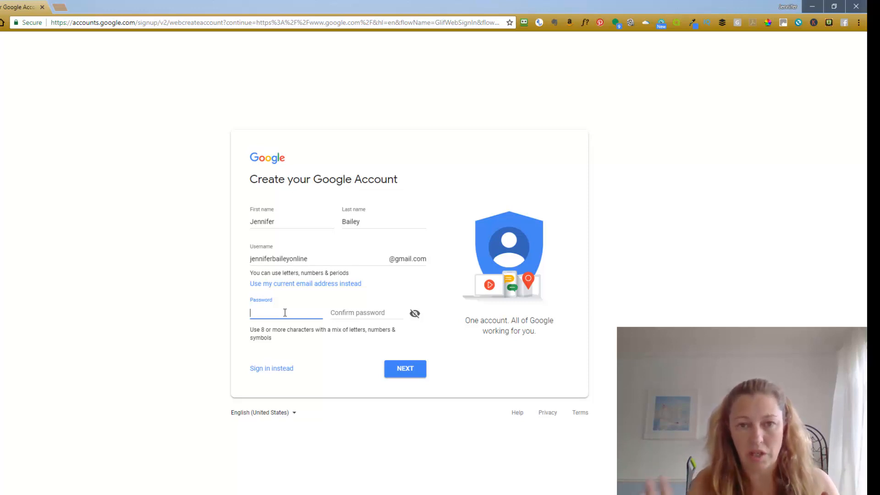
Step: Enter and confirm a password, then append 's' to the taken username and resubmit
{"action": "type", "text": "••••••••••"}
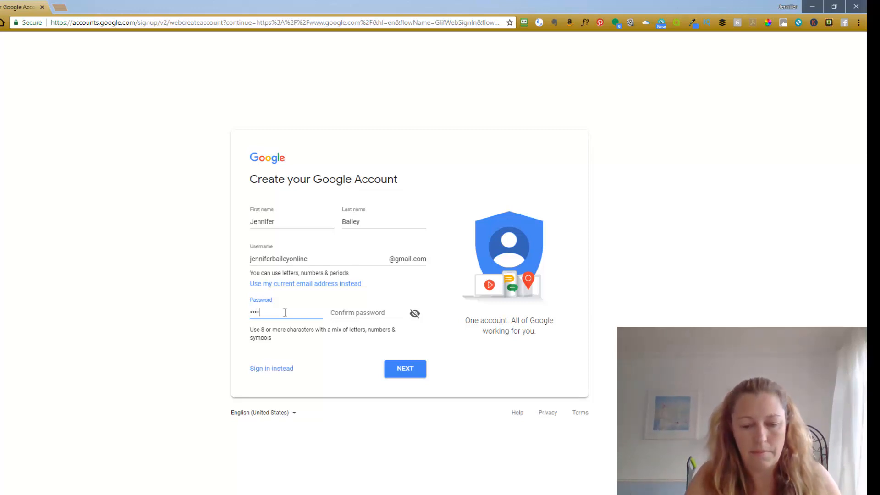
{"action": "left_click", "coordinate": [352, 310]}
{"action": "type", "text": "••••••••••"}
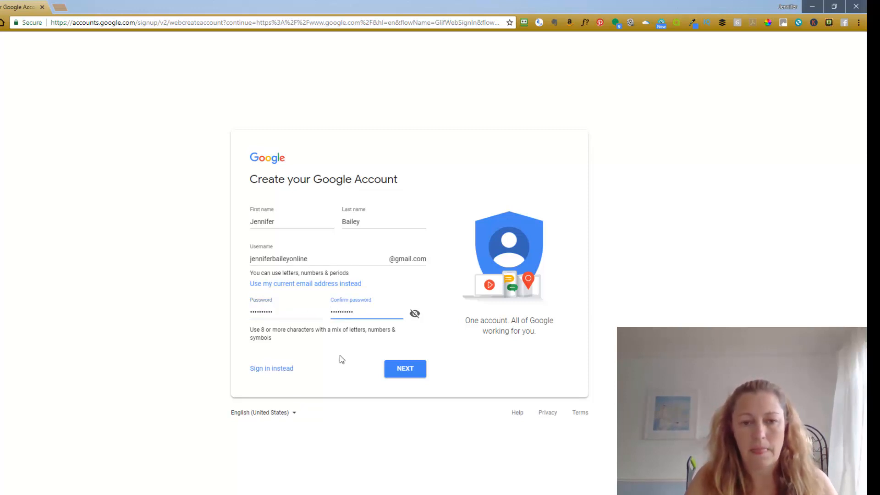
{"action": "left_click", "coordinate": [397, 373]}
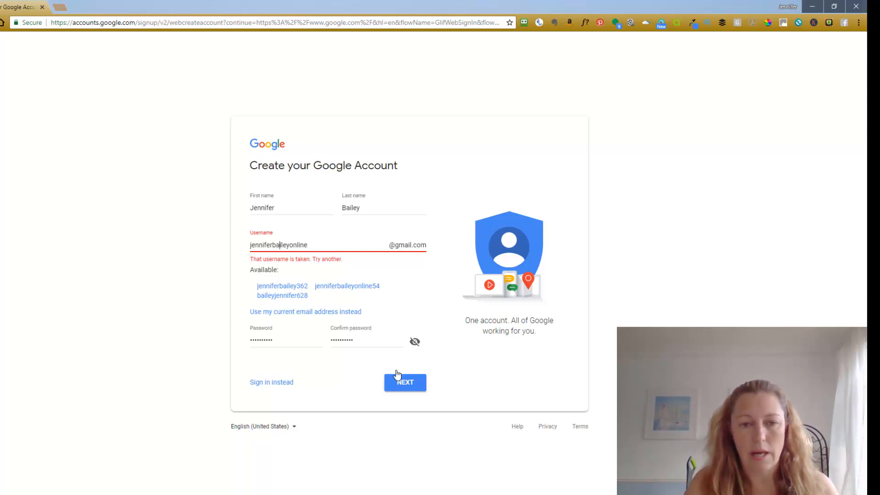
{"action": "type", "text": "s"}
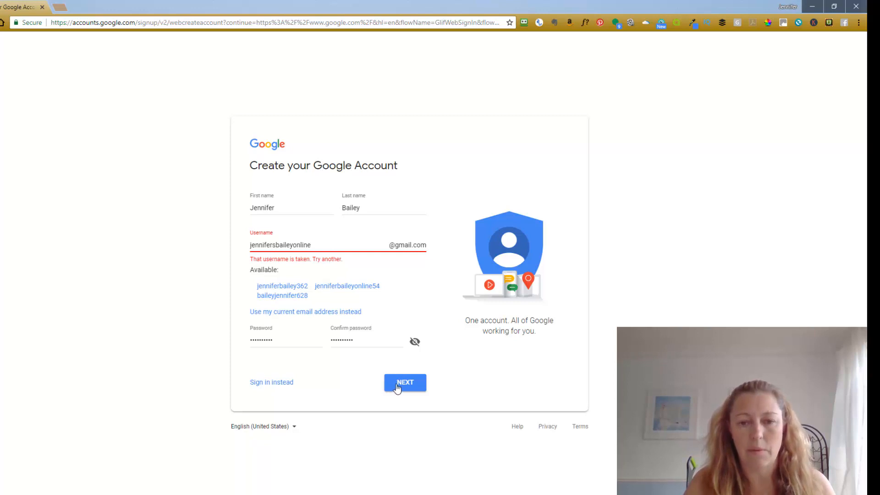
{"action": "left_click", "coordinate": [398, 388]}
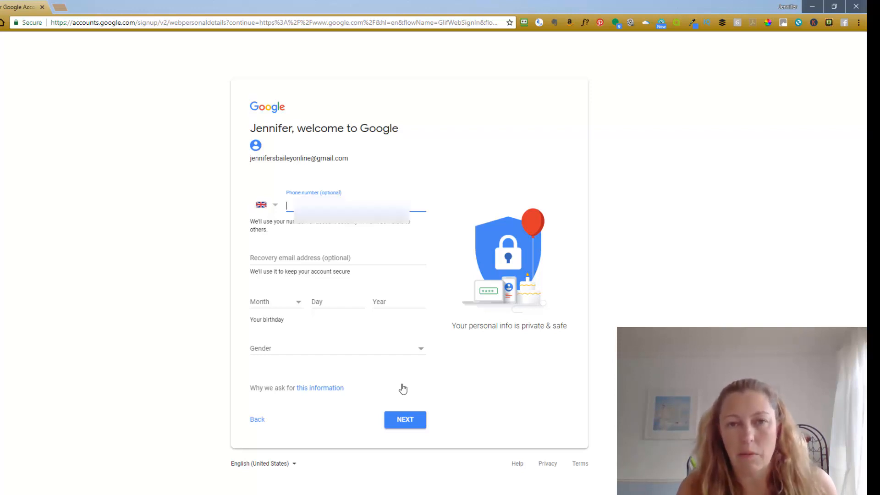
Step: Enter a phone number and a recovery email address on the personal details page
{"action": "type", "text": "07"}
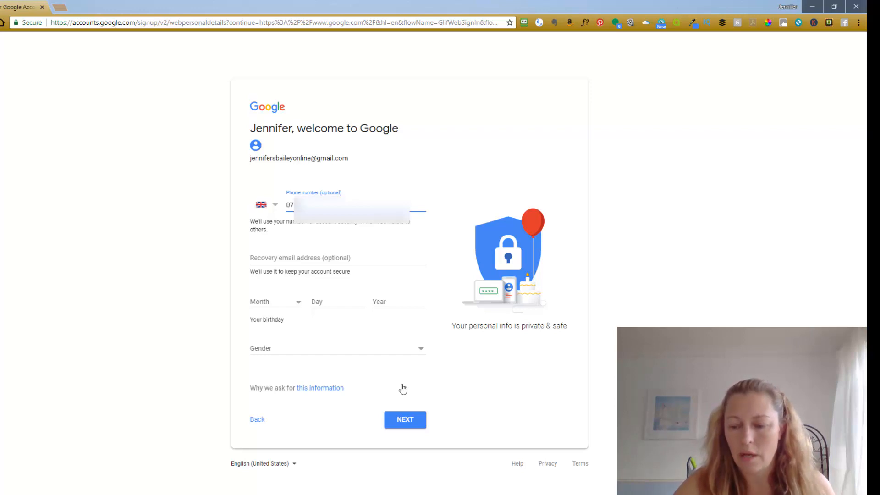
{"action": "type", "text": "??"}
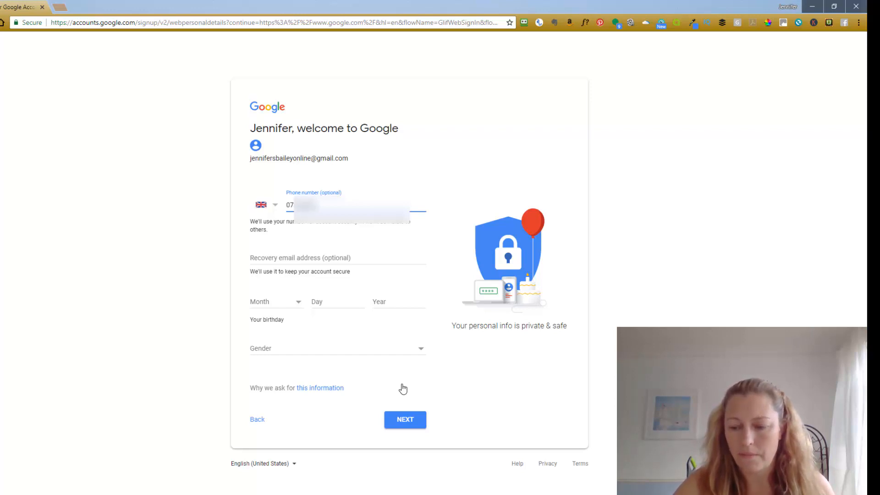
{"action": "type", "text": "???"}
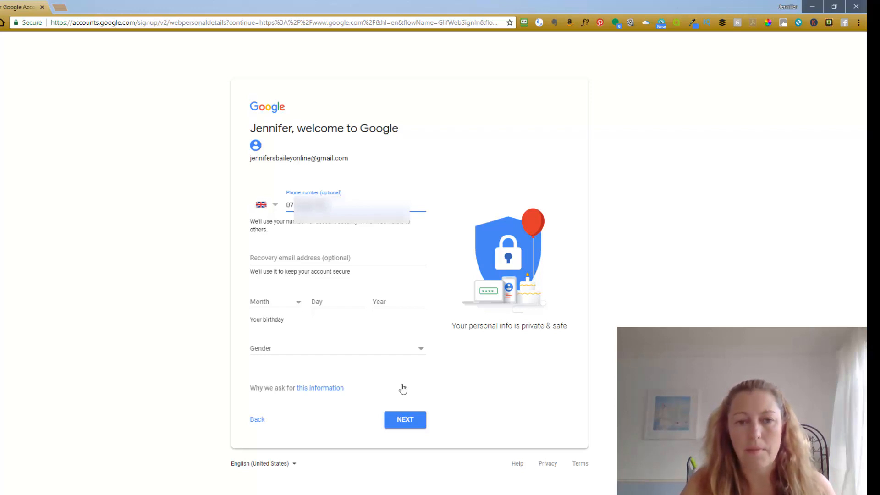
{"action": "left_click", "coordinate": [297, 254]}
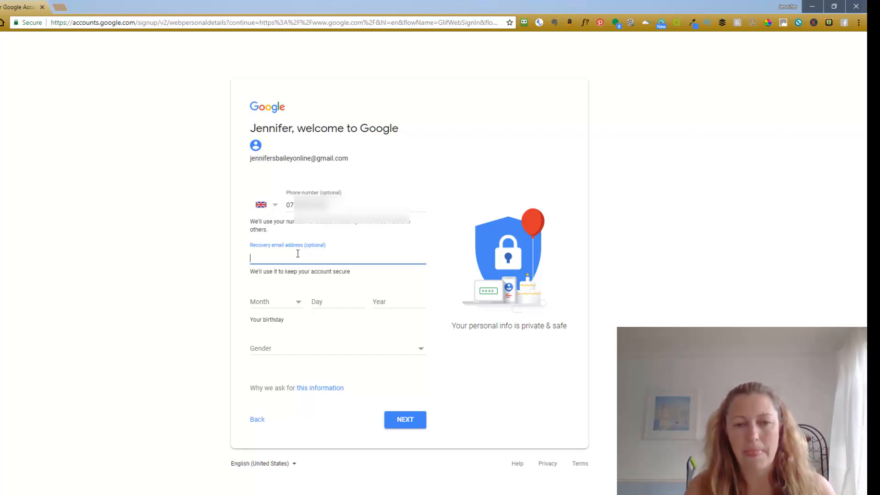
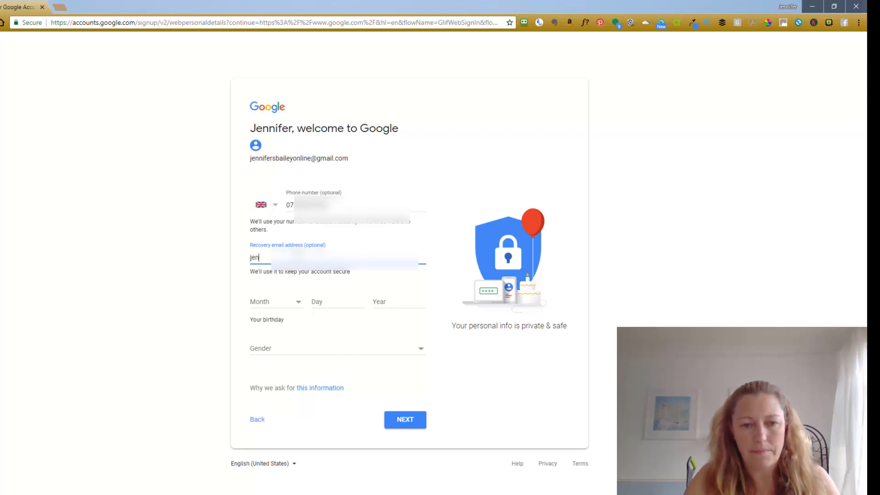
{"action": "key", "text": "BackSpace"}
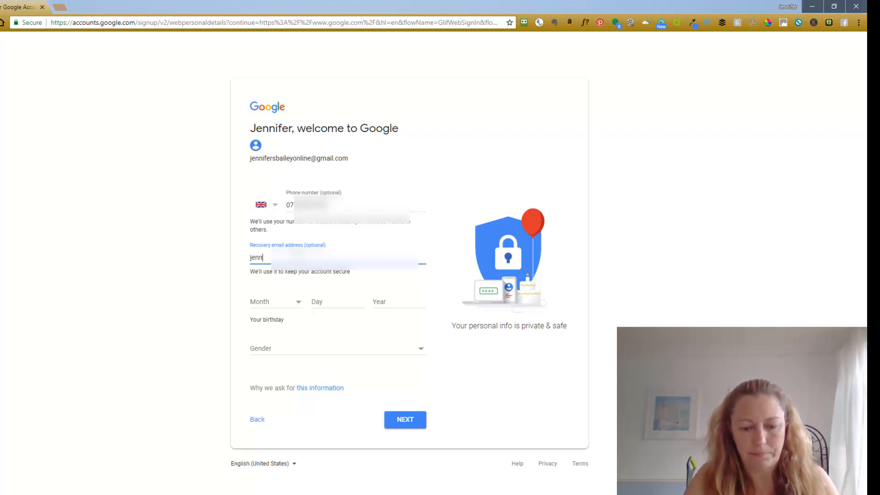
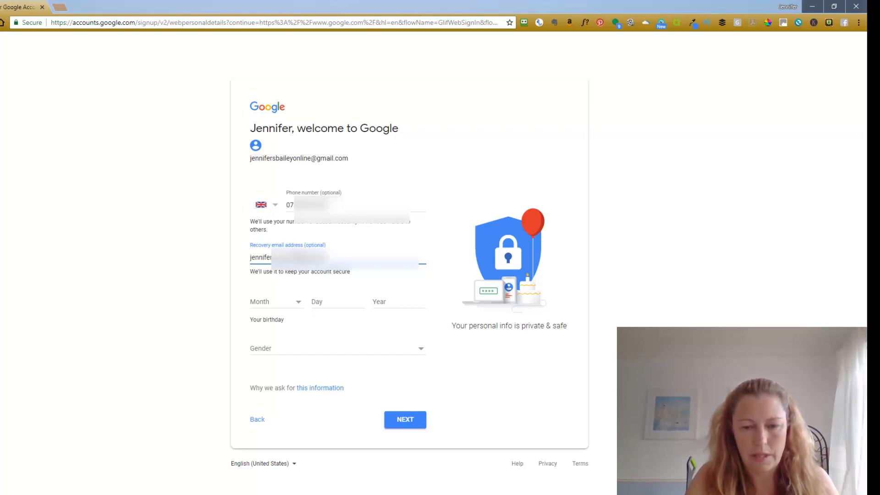
Step: Set a February birth date with day and year, choose Female as gender, and submit
{"action": "left_click", "coordinate": [286, 302]}
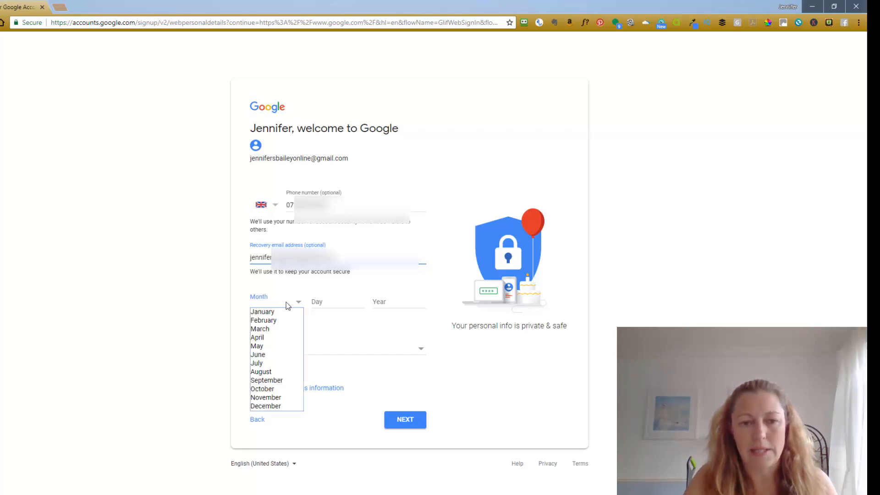
{"action": "left_click", "coordinate": [283, 320]}
{"action": "left_click", "coordinate": [326, 303]}
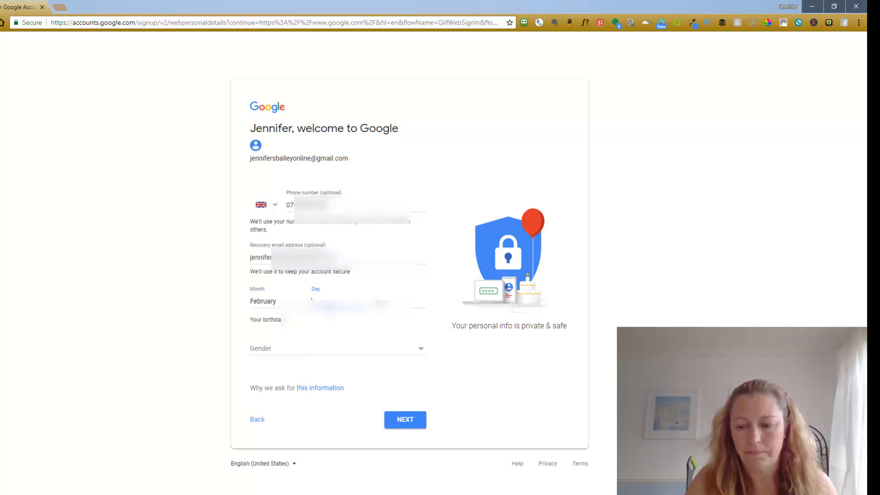
{"action": "type", "text": "..."}
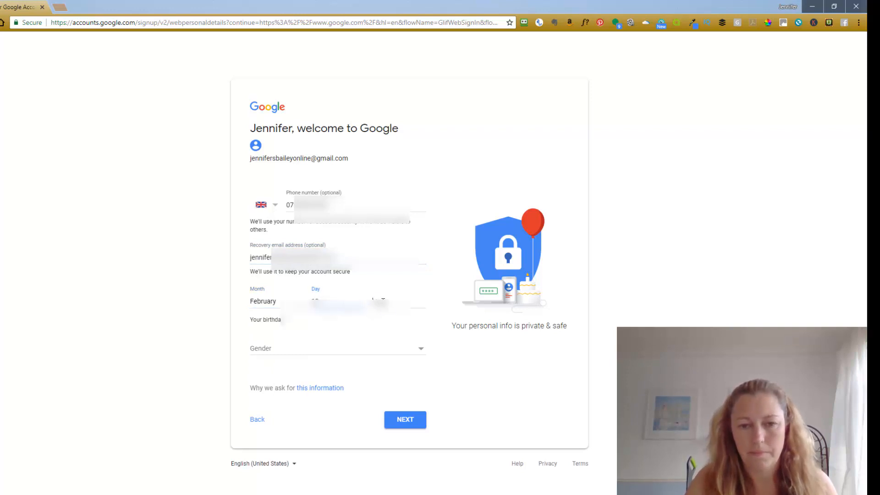
{"action": "left_click", "coordinate": [383, 301]}
{"action": "type", "text": "..."}
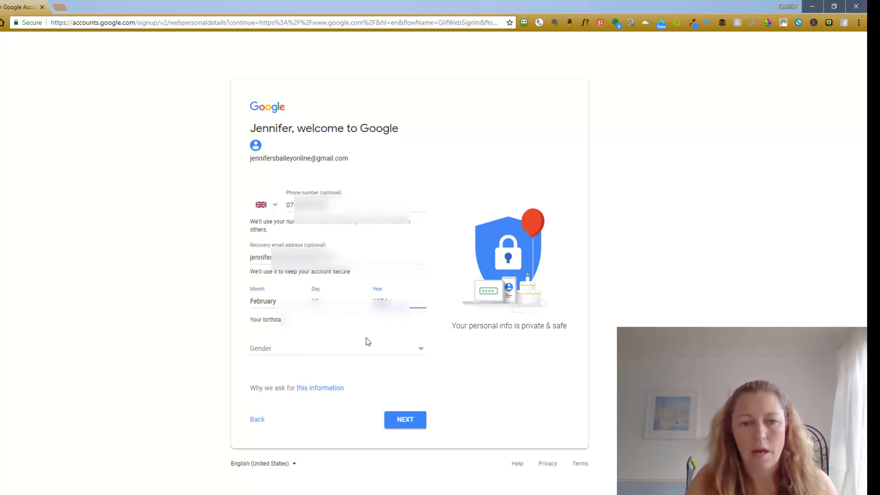
{"action": "left_click", "coordinate": [382, 350]}
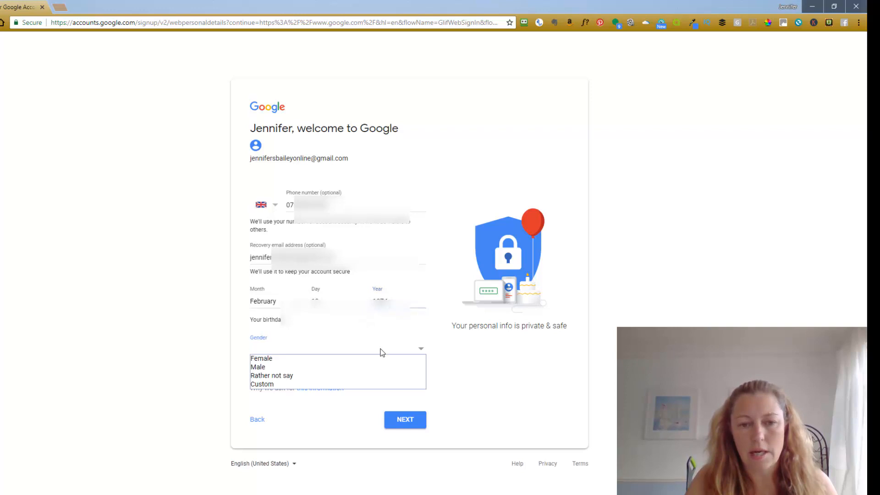
{"action": "left_click", "coordinate": [349, 359]}
{"action": "left_click", "coordinate": [399, 427]}
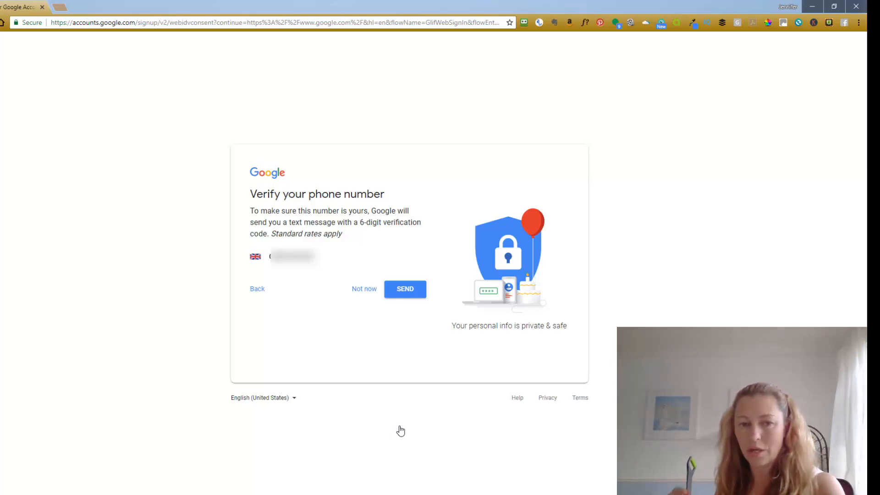
Step: Send the texted six-digit code, verify the phone number, and opt in to adding it
{"action": "left_click", "coordinate": [400, 297]}
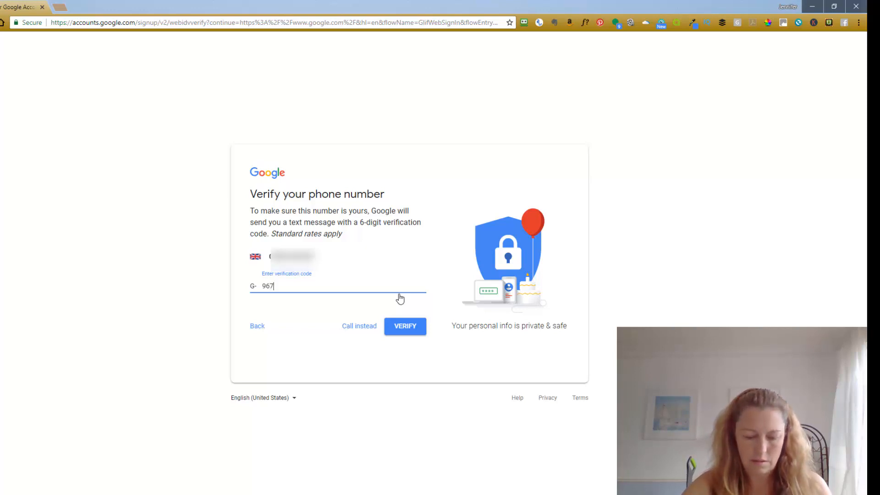
{"action": "left_click", "coordinate": [412, 330]}
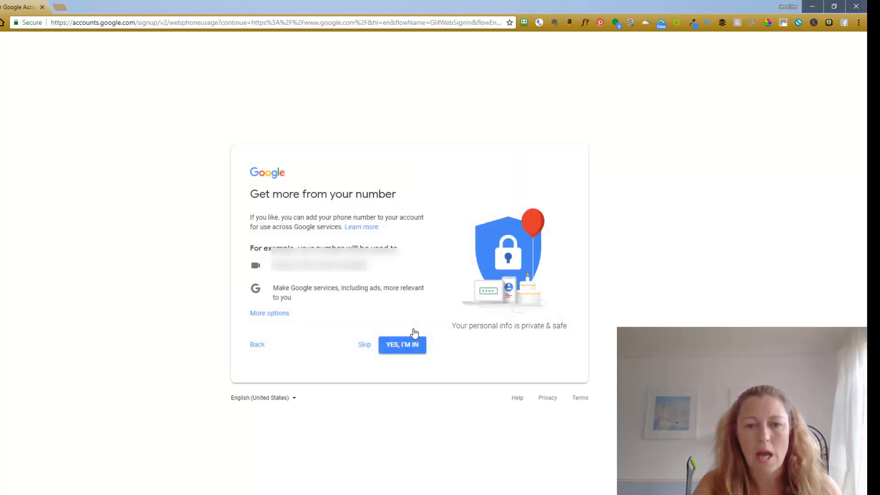
{"action": "left_click", "coordinate": [400, 345]}
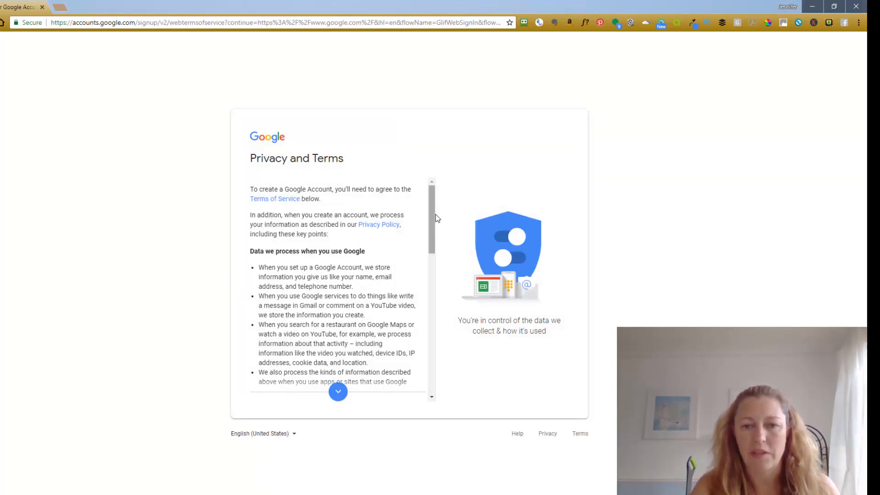
Step: Accept the Terms of Service and personal-information processing, then create and confirm the account
{"action": "left_click_drag", "start_coordinate": [433, 217], "coordinate": [433, 377]}
{"action": "left_click", "coordinate": [254, 334]}
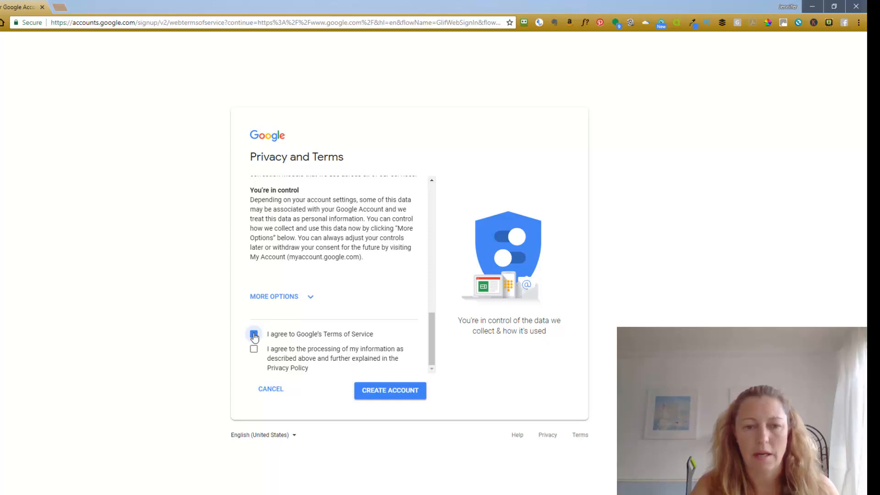
{"action": "left_click", "coordinate": [254, 350]}
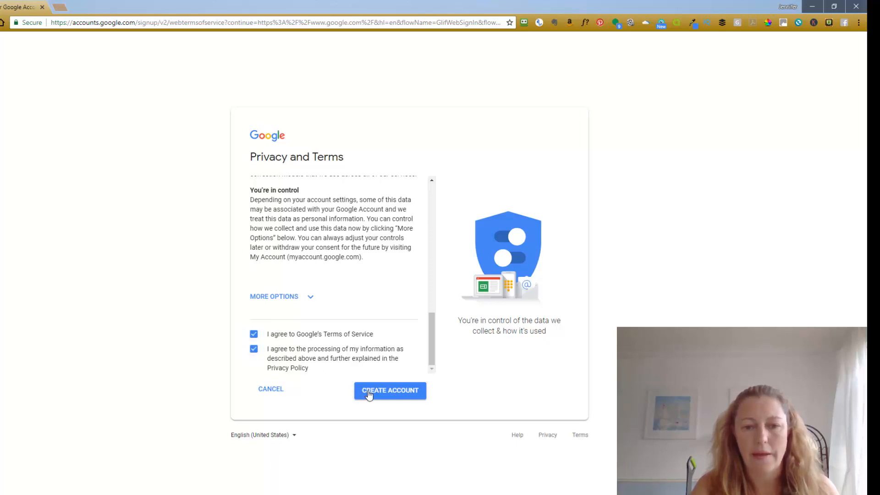
{"action": "left_click", "coordinate": [369, 394]}
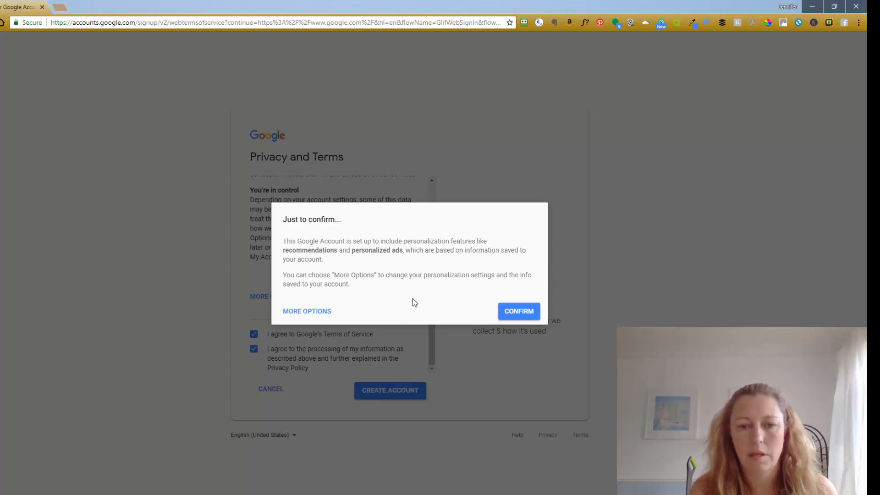
{"action": "left_click", "coordinate": [517, 311]}
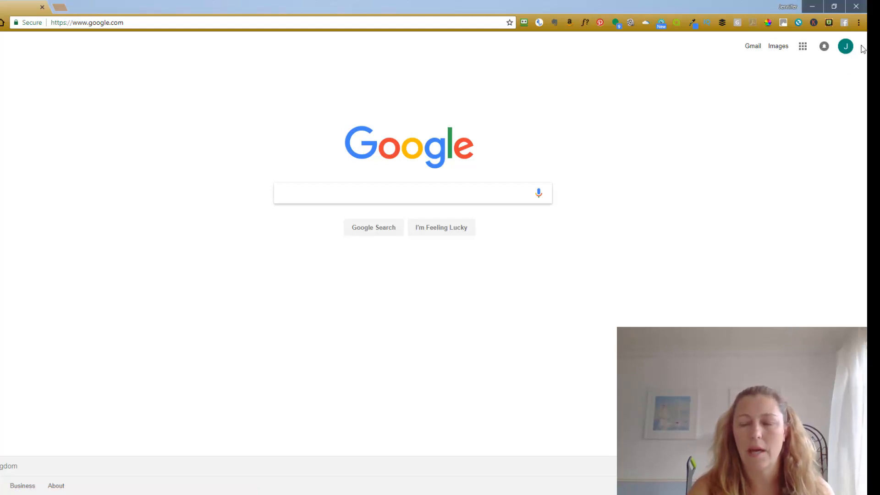
Step: Open Gmail, close its welcome message, and launch YouTube from the Google apps grid
{"action": "left_click", "coordinate": [755, 50]}
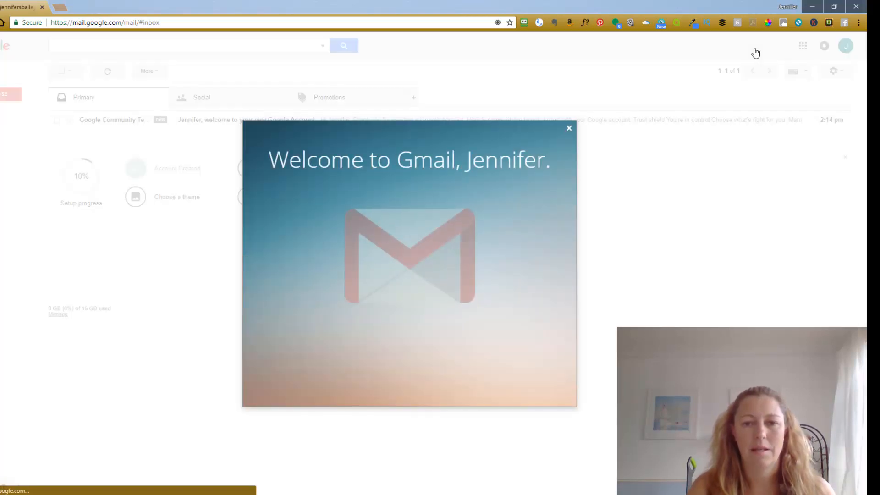
{"action": "left_click", "coordinate": [569, 128]}
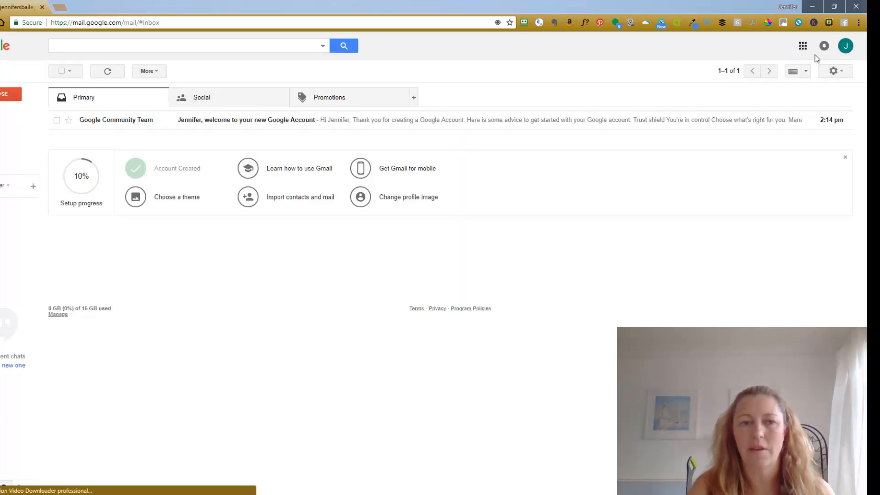
{"action": "left_click", "coordinate": [803, 46]}
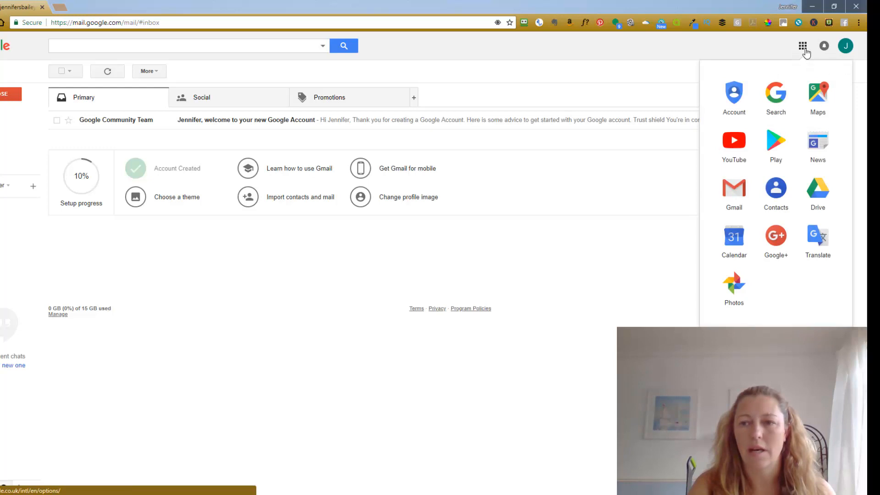
{"action": "left_click", "coordinate": [739, 140]}
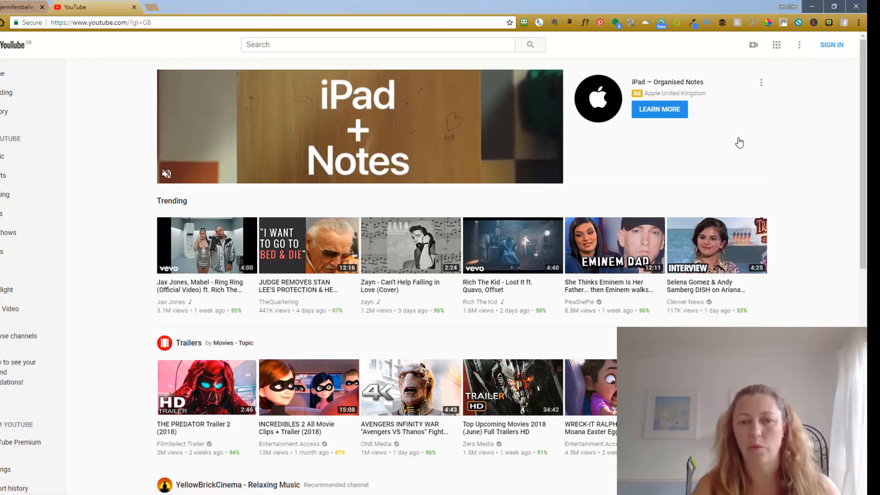
Step: Sign in to YouTube with the new account and choose My channel from the avatar menu
{"action": "left_click", "coordinate": [830, 49]}
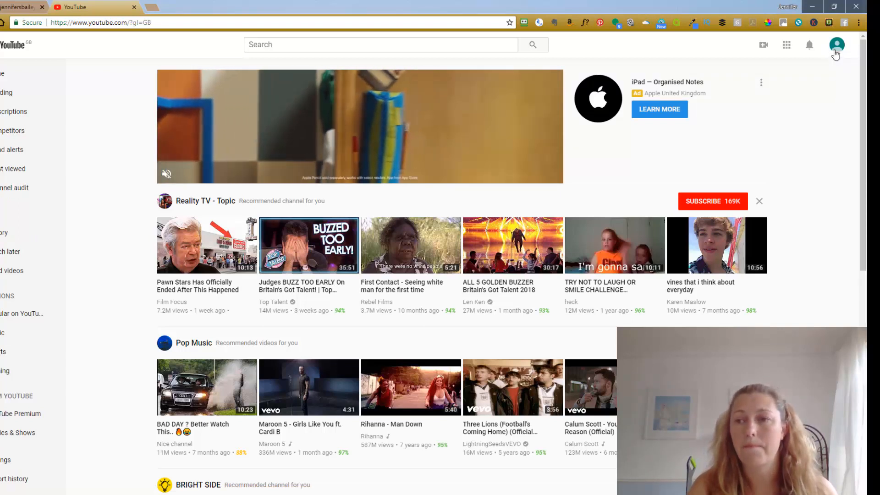
{"action": "left_click", "coordinate": [836, 53]}
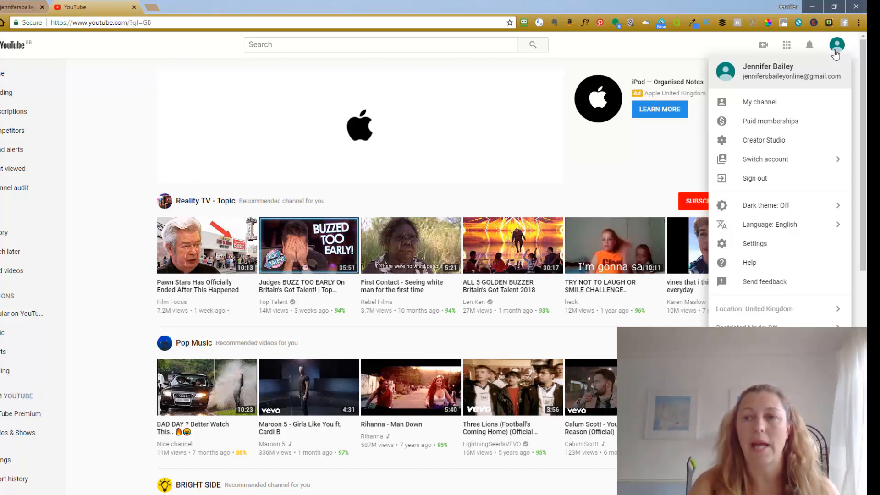
{"action": "left_click", "coordinate": [761, 105]}
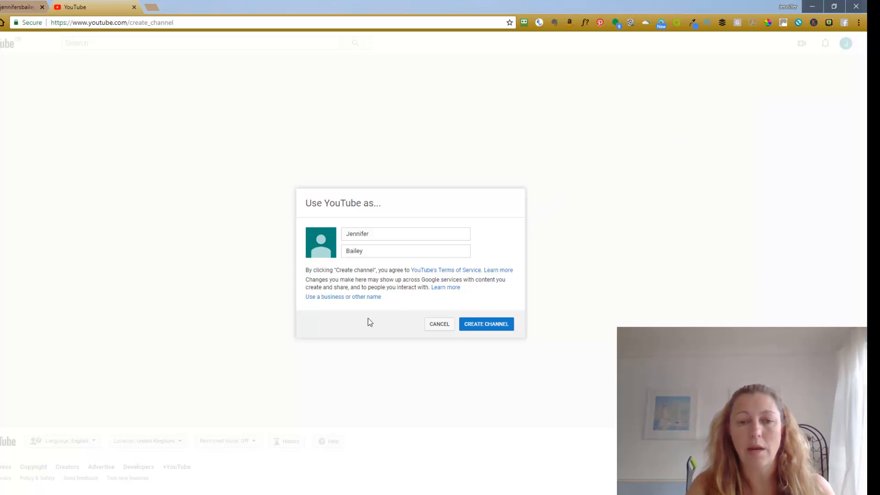
Step: Choose 'Use a business or other name' in the Use YouTube as... dialog
{"action": "left_click", "coordinate": [355, 297]}
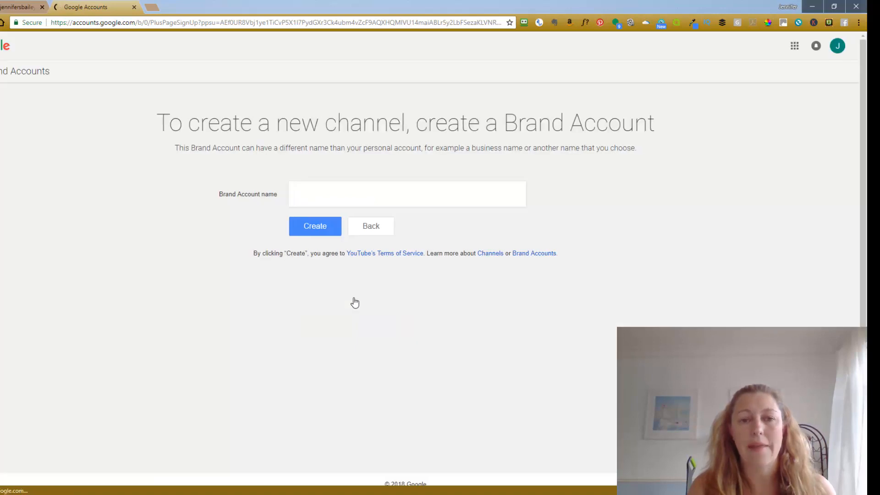
Step: Create the Brand Account, naming it after the user's marketing business (user's name plus 'Marketing')
{"action": "left_click", "coordinate": [347, 197]}
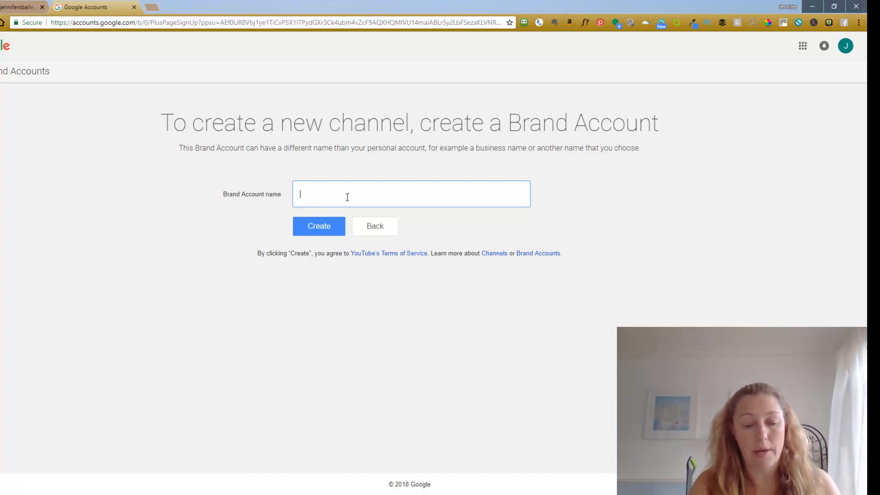
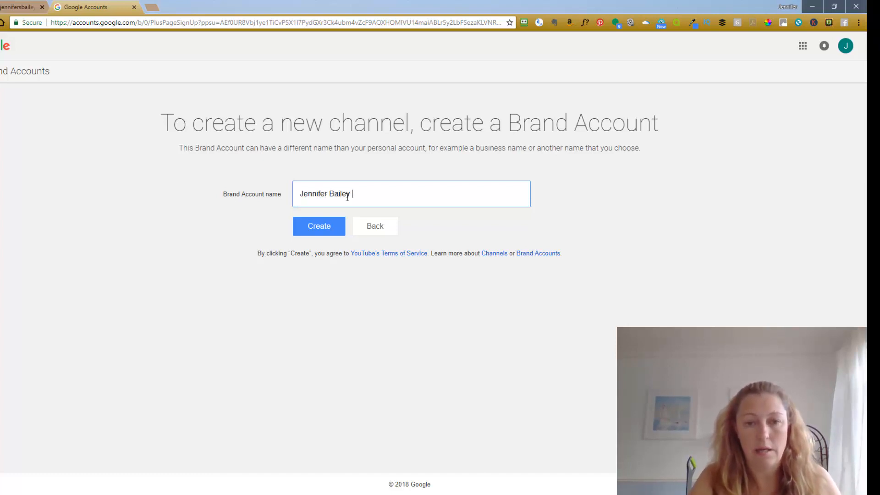
{"action": "type", "text": " Marketing"}
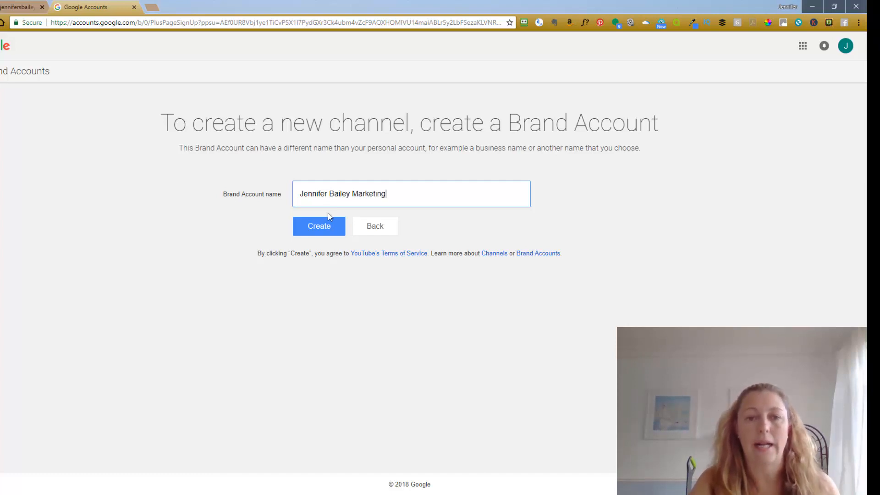
{"action": "left_click", "coordinate": [318, 227]}
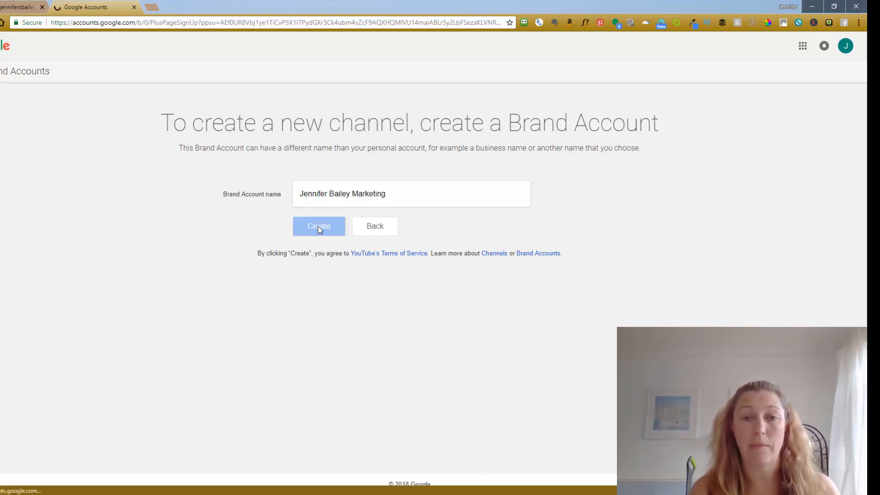